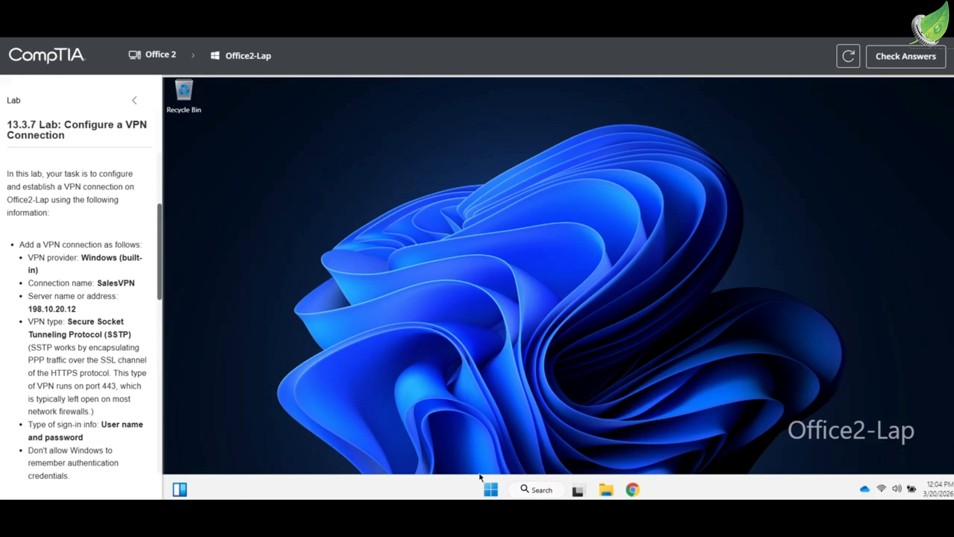
Go to the Network & internet VPN page in Settings and start adding a VPN connection
{"action": "left_click", "coordinate": [496, 489]}
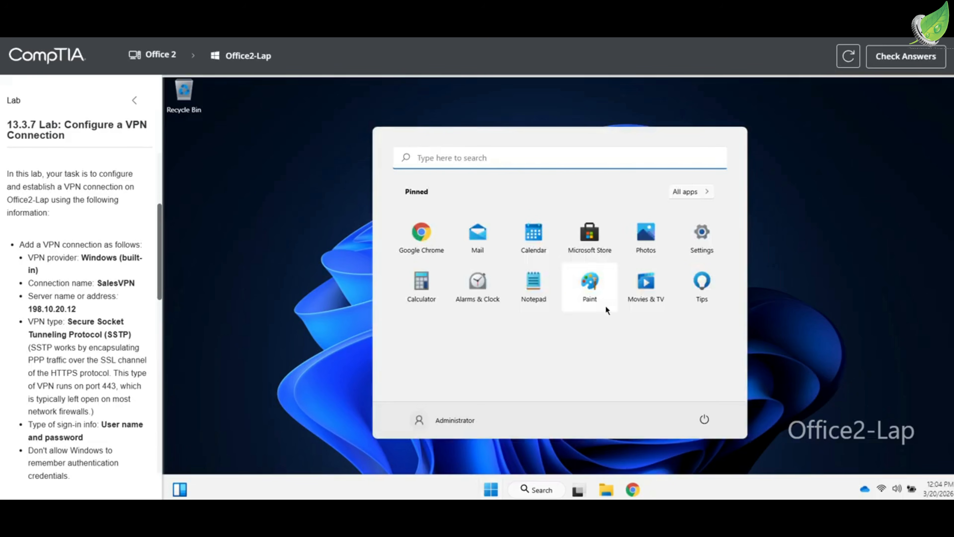
{"action": "left_click", "coordinate": [699, 246]}
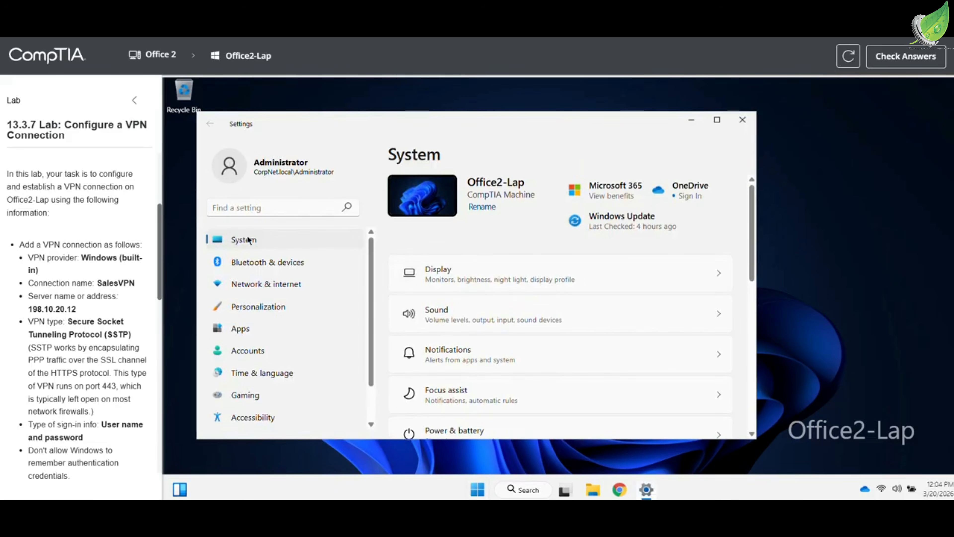
{"action": "left_click", "coordinate": [258, 280]}
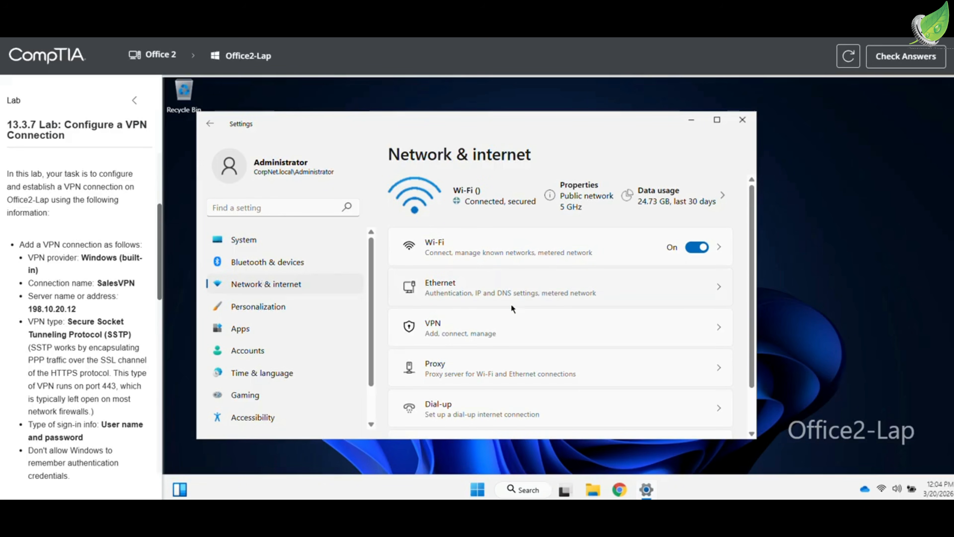
{"action": "left_click", "coordinate": [478, 334]}
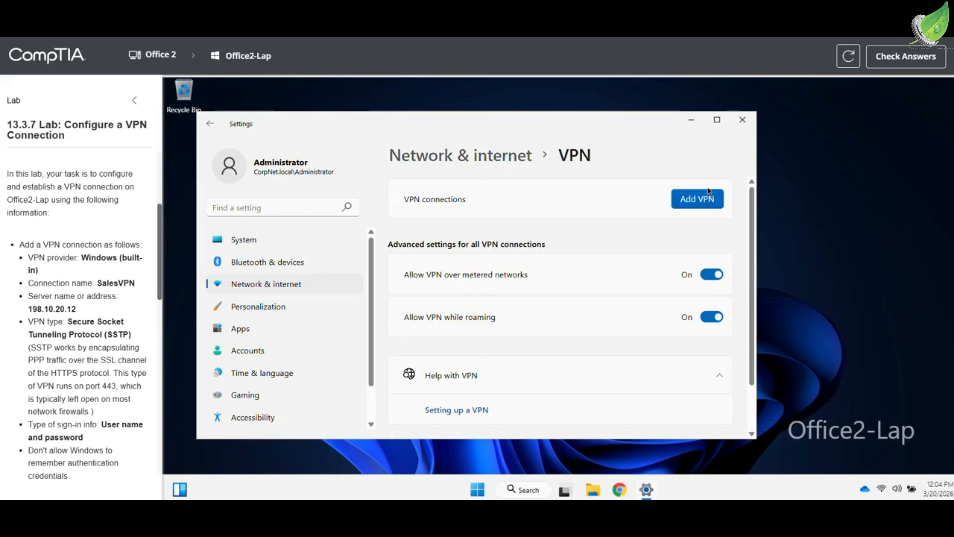
{"action": "left_click", "coordinate": [707, 198]}
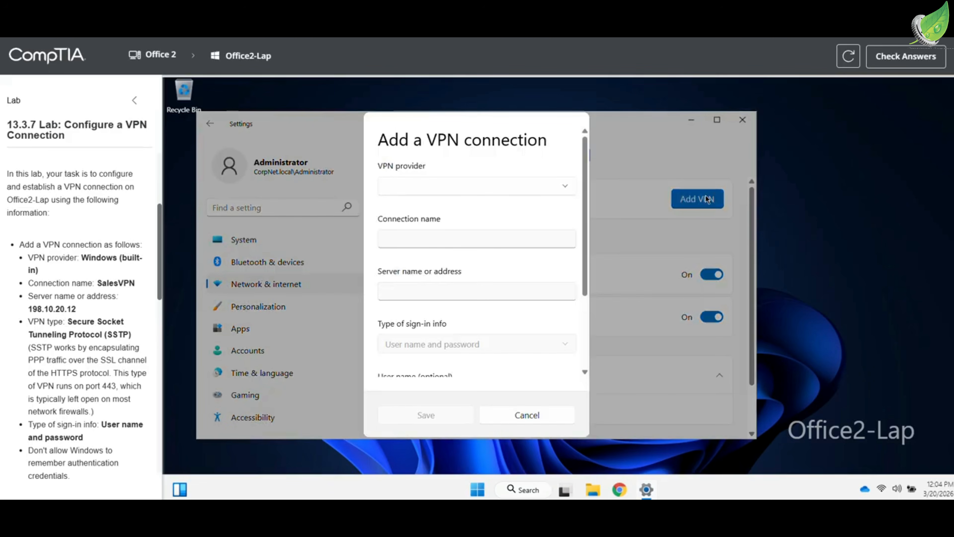
Enter provider Windows (built-in), connection name SalesVPN and server address 198.10.20.12
{"action": "left_click", "coordinate": [482, 183]}
{"action": "left_click", "coordinate": [479, 190]}
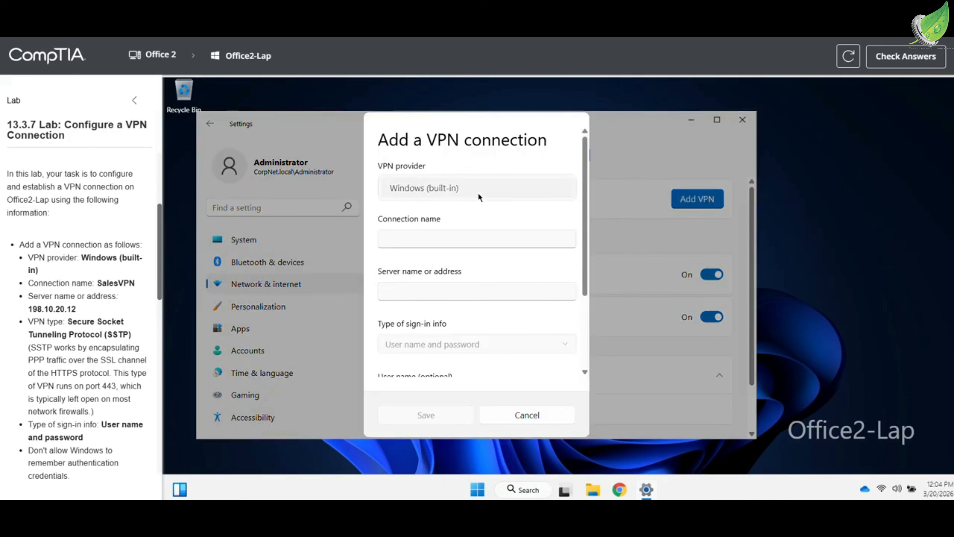
{"action": "left_click", "coordinate": [472, 235]}
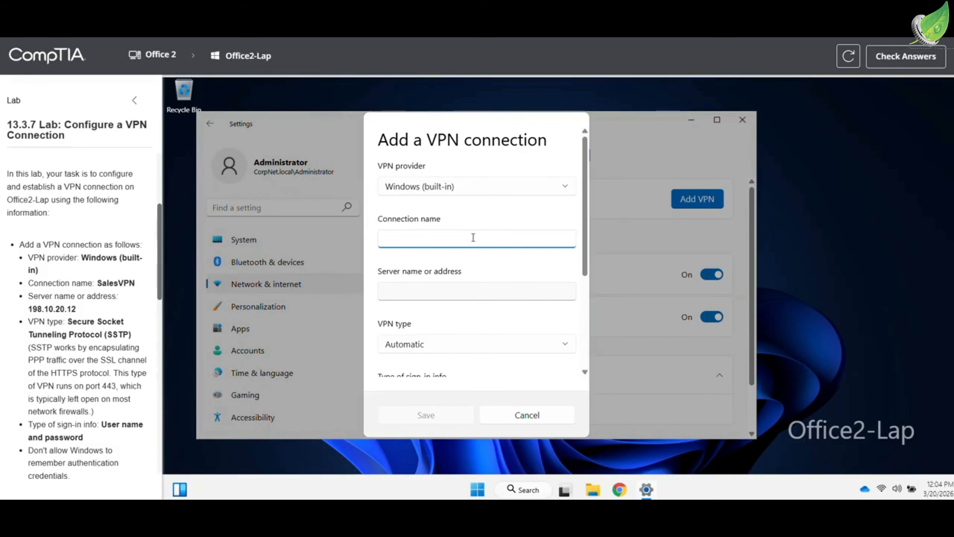
{"action": "type", "text": "SalesVPN"}
{"action": "key", "text": "Tab"}
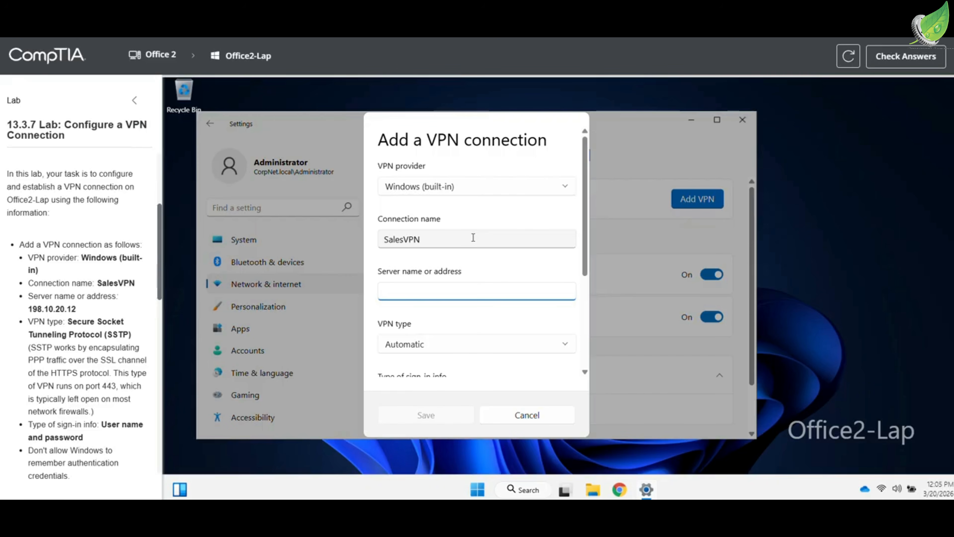
{"action": "type", "text": "198.10.20.12"}
{"action": "key", "text": "Tab"}
{"action": "scroll", "coordinate": [473, 237], "scroll_direction": "down", "scroll_amount": 2}
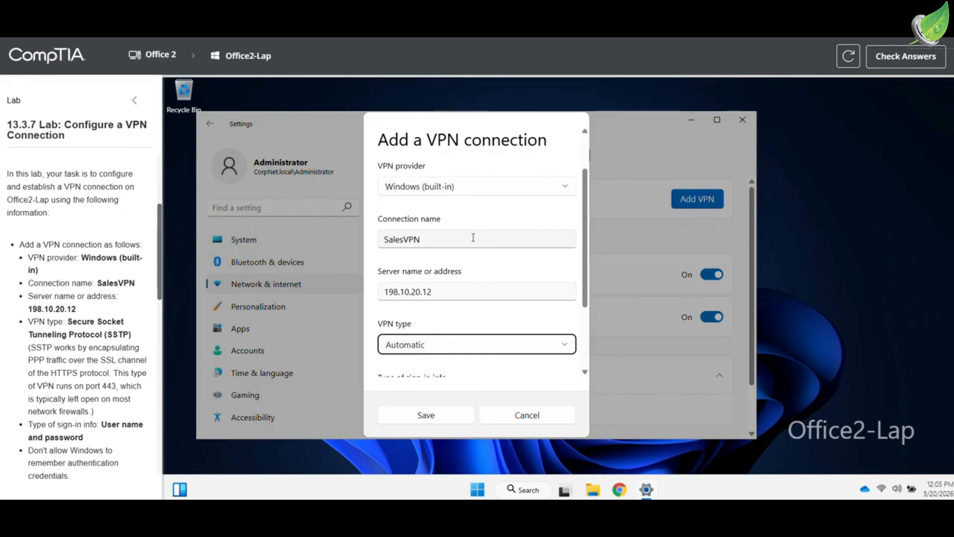
{"action": "scroll", "coordinate": [473, 237], "scroll_direction": "down", "scroll_amount": 3}
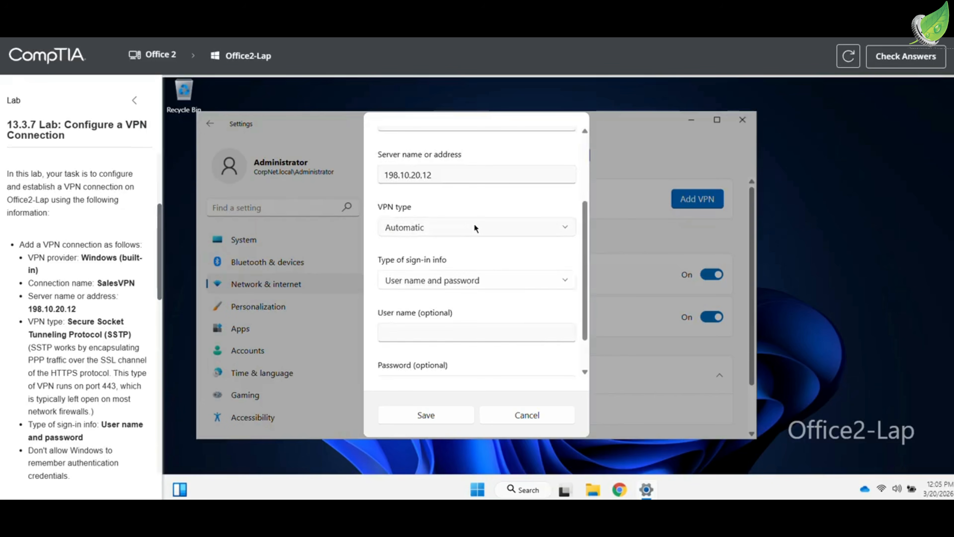
Set the VPN type to SSTP
{"action": "left_click", "coordinate": [474, 226]}
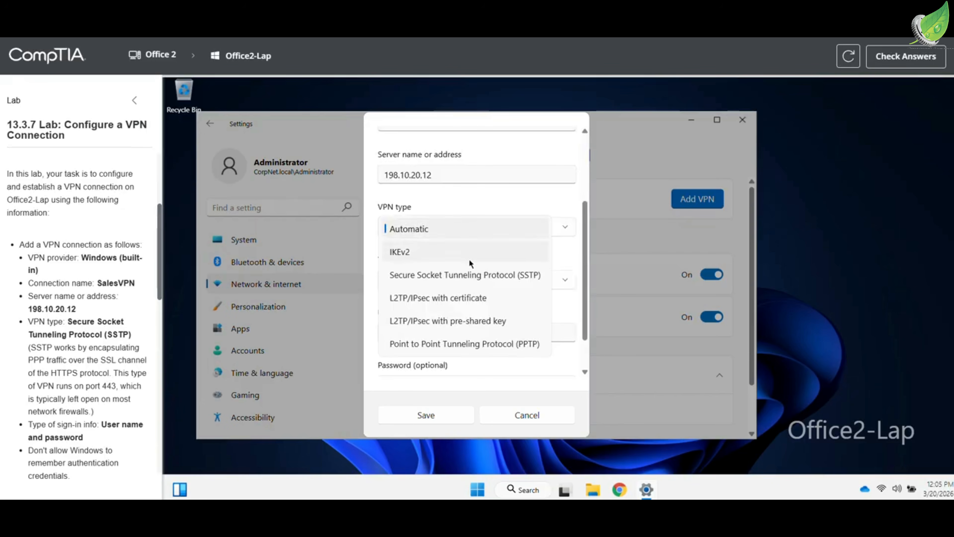
{"action": "left_click", "coordinate": [468, 276]}
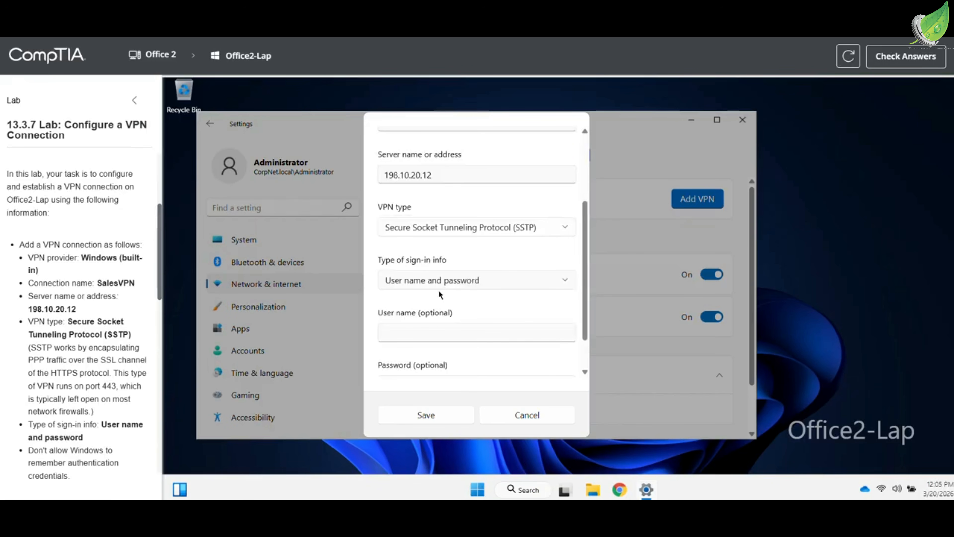
{"action": "scroll", "coordinate": [431, 319], "scroll_direction": "down", "scroll_amount": 2}
Enter the lab user's name and password, and turn off Remember my sign-in info
{"action": "left_click", "coordinate": [426, 285]}
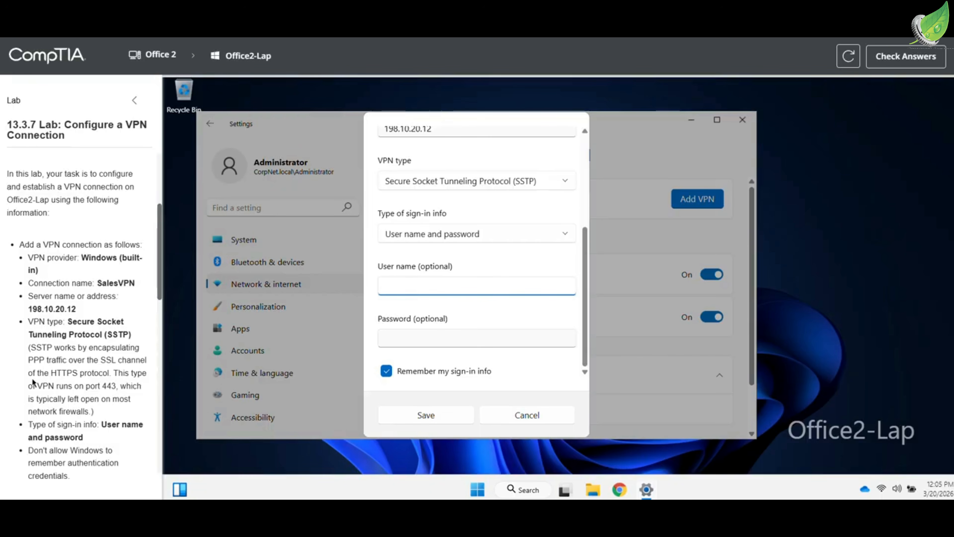
{"action": "scroll", "coordinate": [31, 383], "scroll_direction": "down", "scroll_amount": 5}
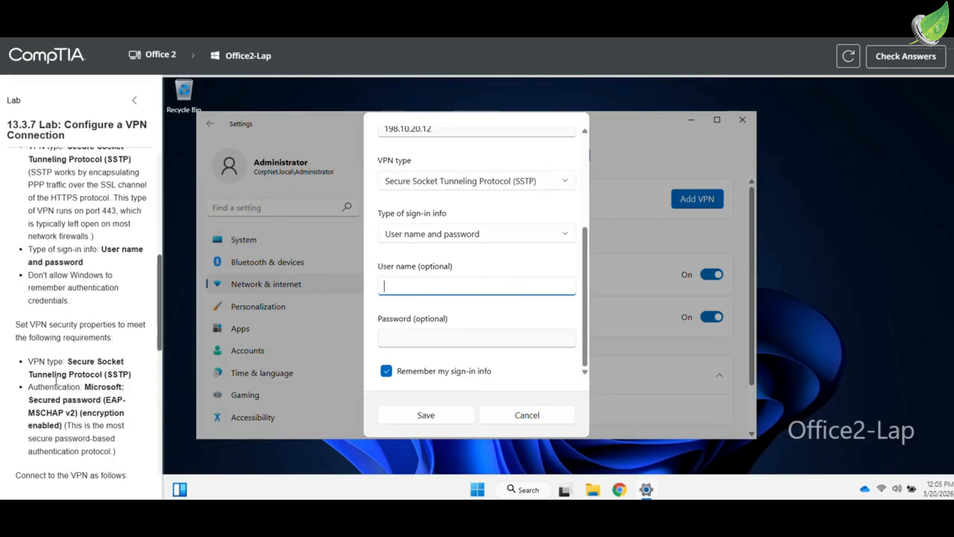
{"action": "scroll", "coordinate": [63, 376], "scroll_direction": "down", "scroll_amount": 3}
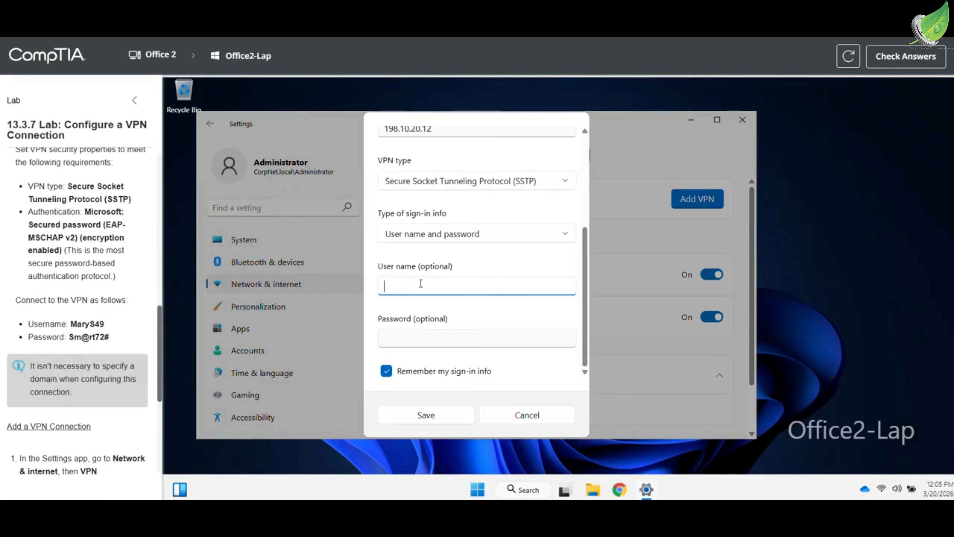
{"action": "type", "text": "MaryS"}
{"action": "type", "text": "49"}
{"action": "key", "text": "Tab"}
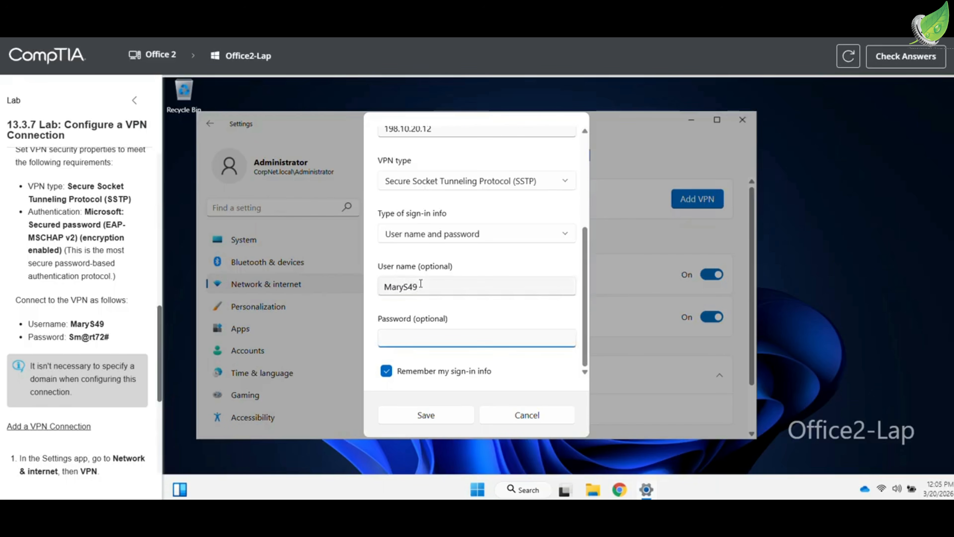
{"action": "type", "text": "Sm@rt72"}
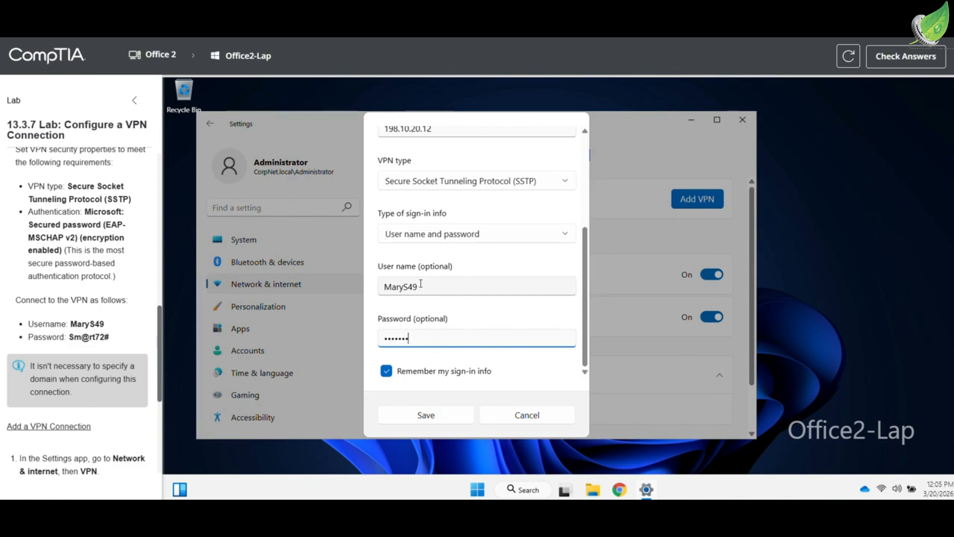
{"action": "type", "text": "#"}
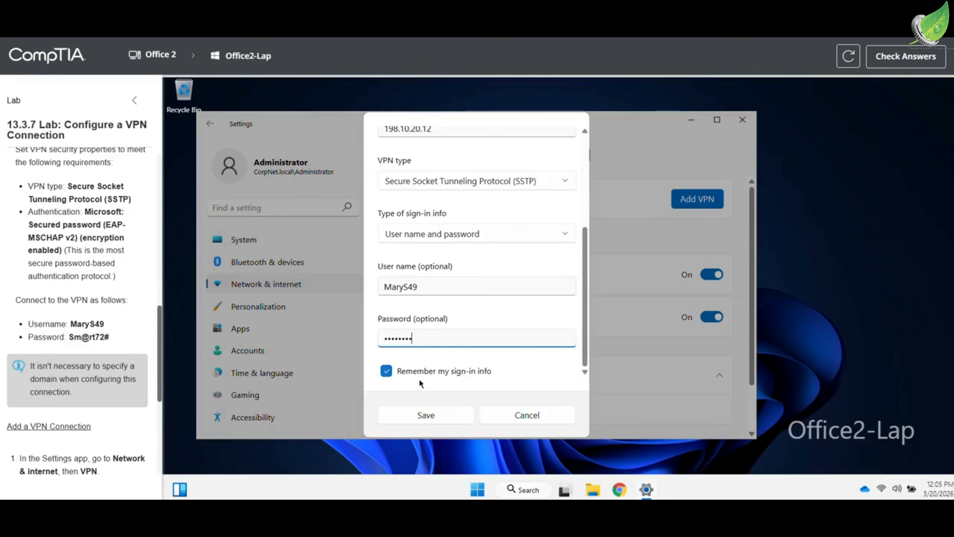
{"action": "left_click", "coordinate": [424, 370]}
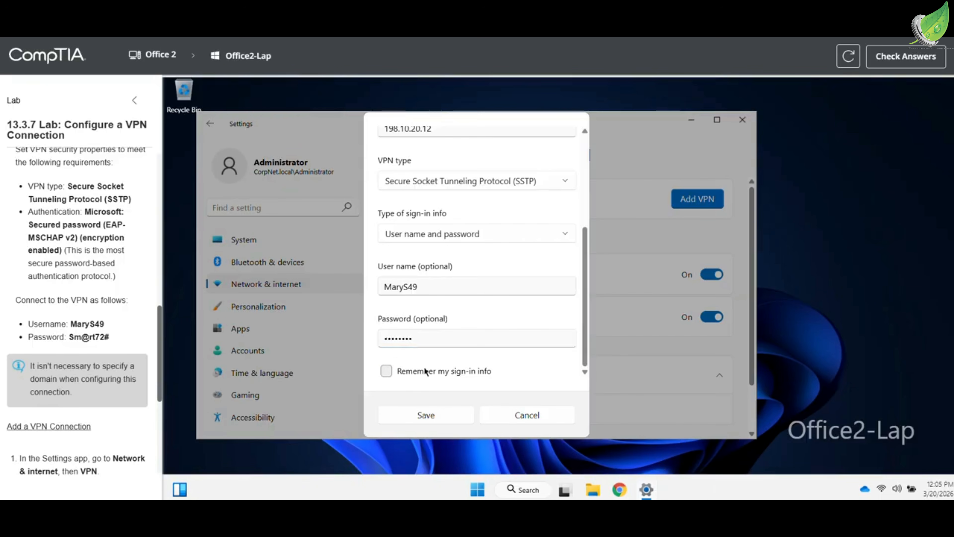
Save the SalesVPN connection and check the lab score, now 33%
{"action": "scroll", "coordinate": [104, 337], "scroll_direction": "up", "scroll_amount": 6}
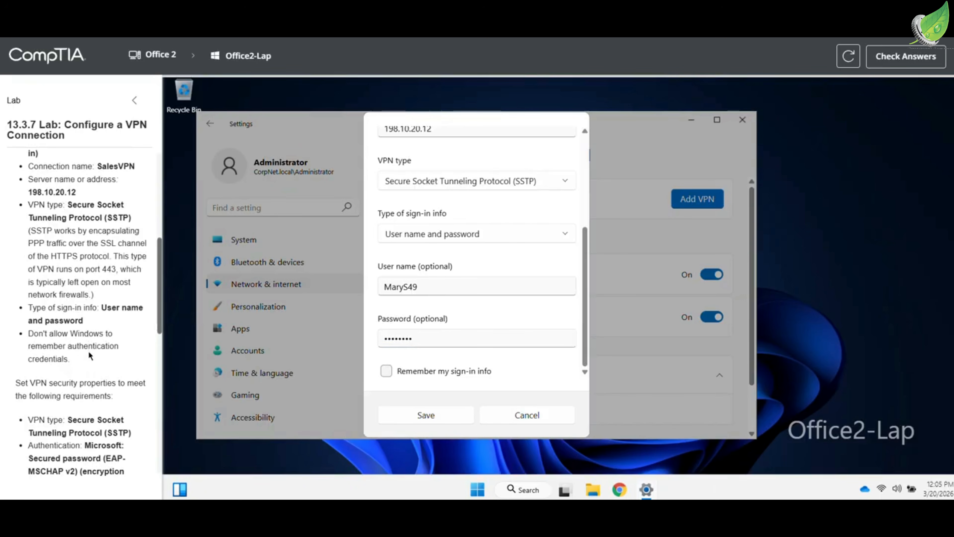
{"action": "scroll", "coordinate": [90, 355], "scroll_direction": "up", "scroll_amount": 2}
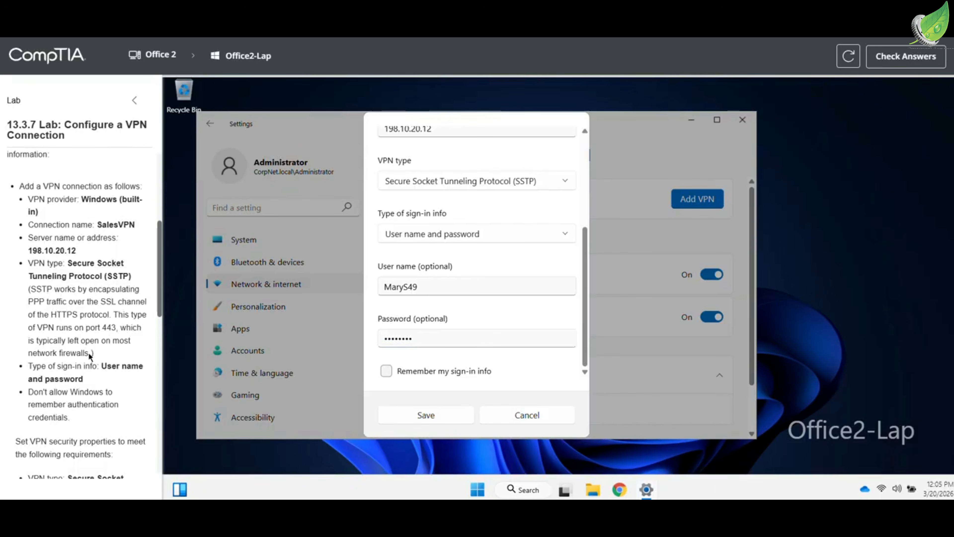
{"action": "scroll", "coordinate": [90, 356], "scroll_direction": "up", "scroll_amount": 1}
{"action": "scroll", "coordinate": [90, 356], "scroll_direction": "down", "scroll_amount": 1}
{"action": "left_click", "coordinate": [446, 412]}
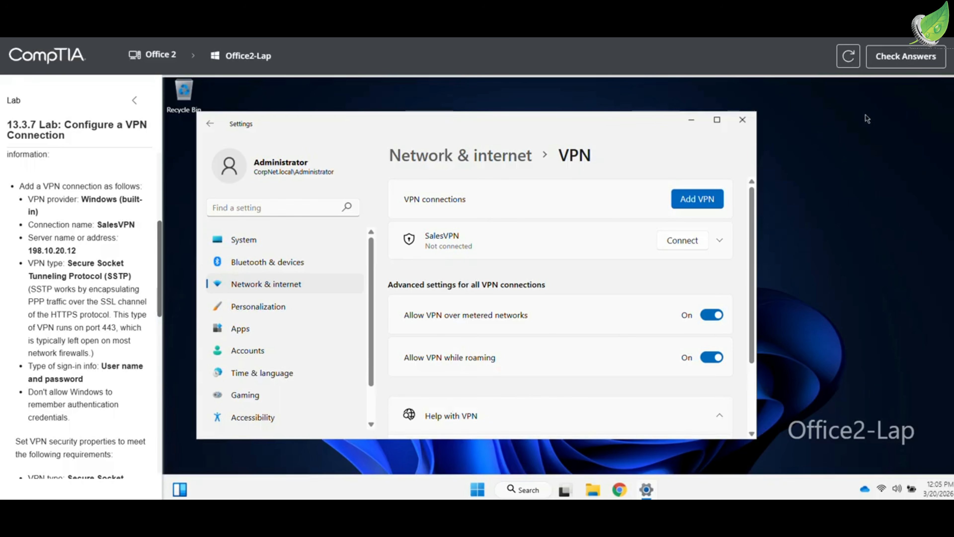
{"action": "left_click", "coordinate": [901, 58]}
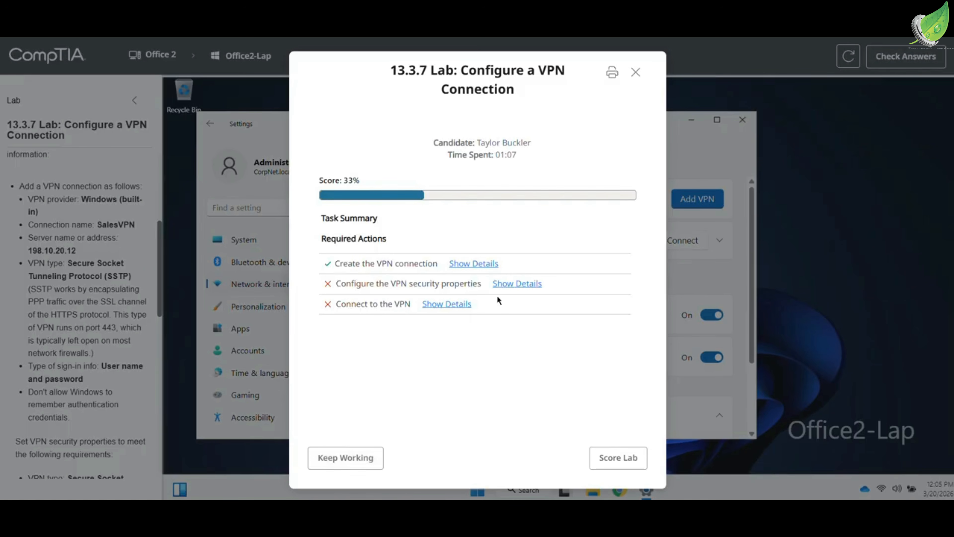
Review the failed security task, then open the network adapter list via Advanced network settings
{"action": "left_click", "coordinate": [524, 283]}
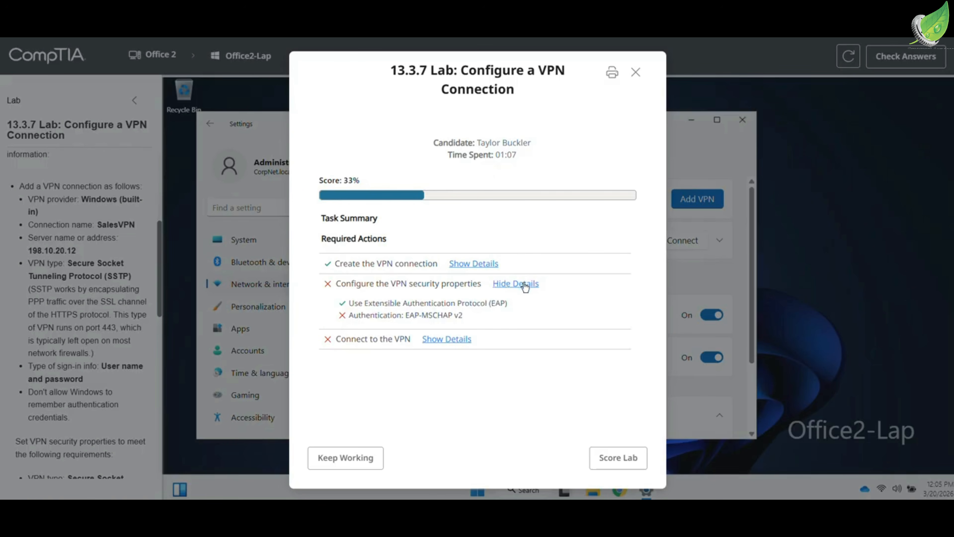
{"action": "left_click", "coordinate": [339, 451]}
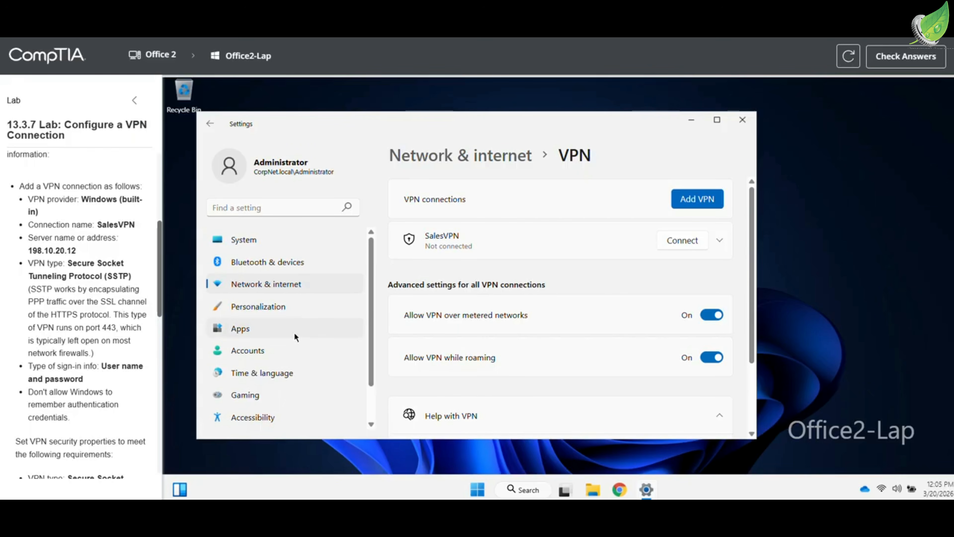
{"action": "left_click", "coordinate": [277, 286]}
{"action": "scroll", "coordinate": [528, 312], "scroll_direction": "down", "scroll_amount": 2}
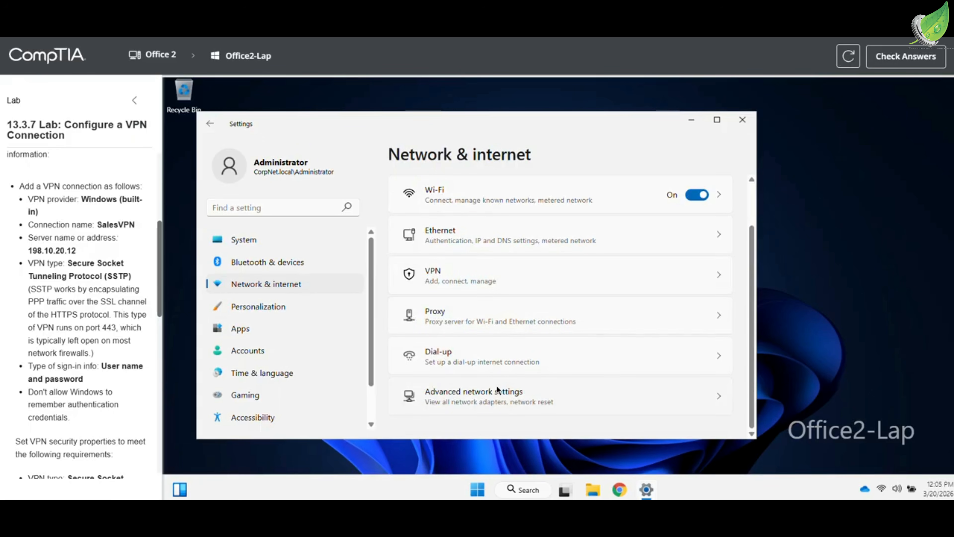
{"action": "left_click", "coordinate": [497, 393]}
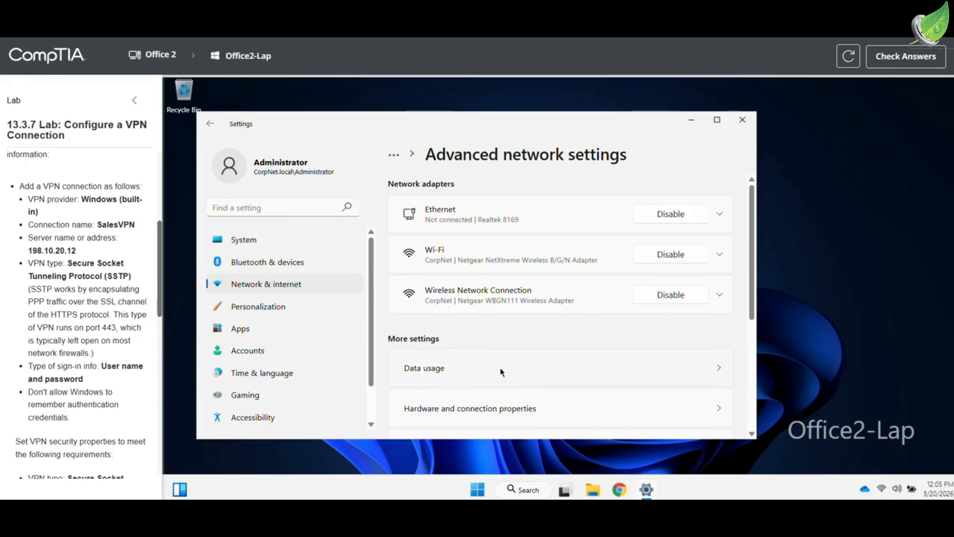
{"action": "scroll", "coordinate": [500, 367], "scroll_direction": "down", "scroll_amount": 5}
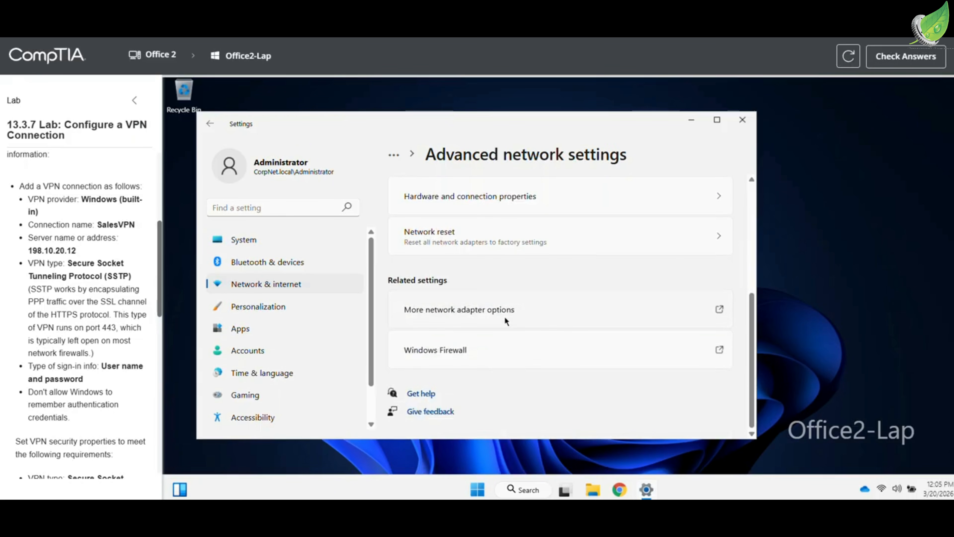
{"action": "left_click", "coordinate": [506, 310]}
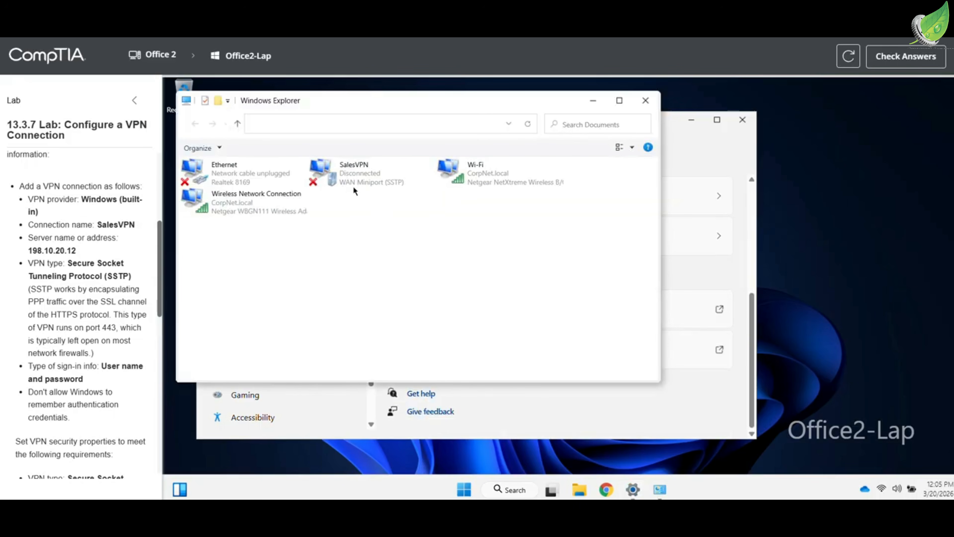
Set SalesVPN's security to EAP with Secured password (EAP-MSCHAP v2), then close Network Connections
{"action": "right_click", "coordinate": [347, 171]}
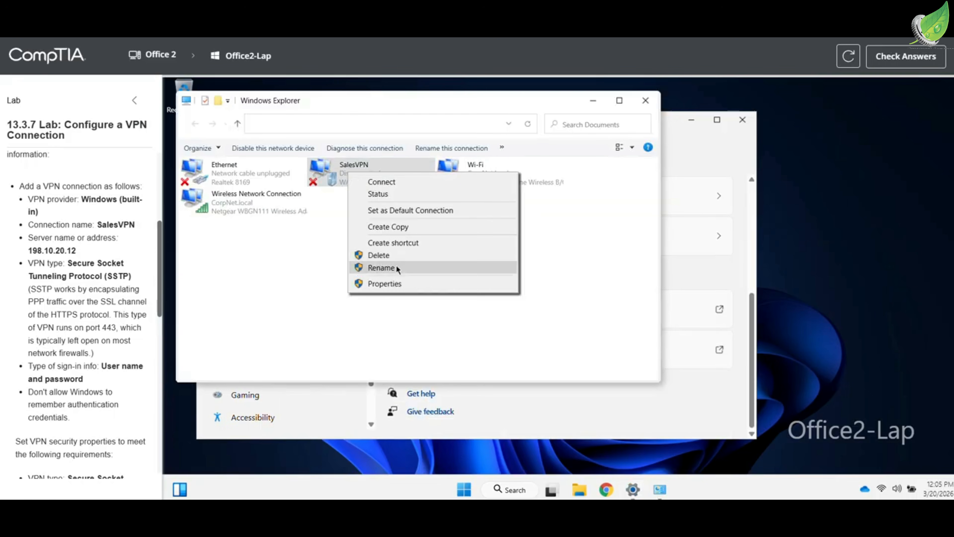
{"action": "left_click", "coordinate": [394, 280]}
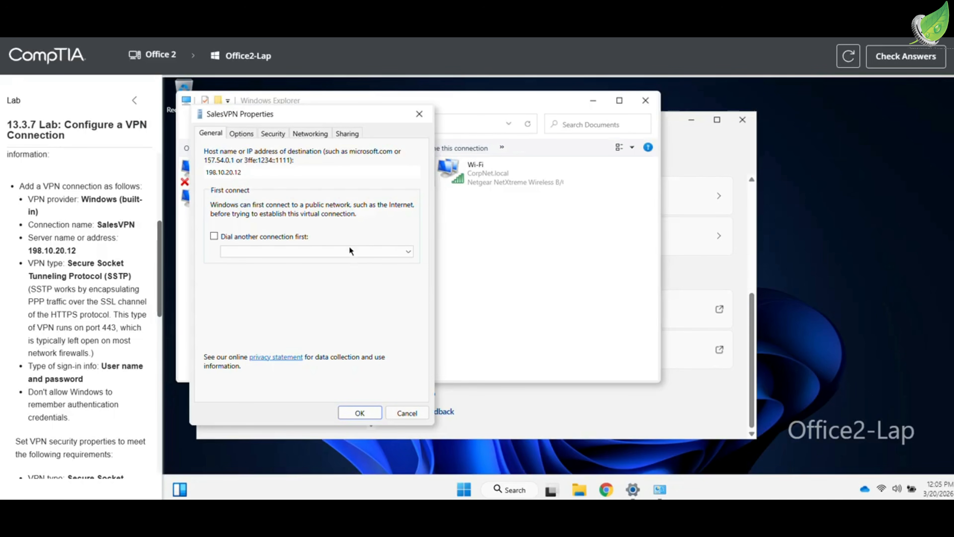
{"action": "left_click", "coordinate": [281, 134]}
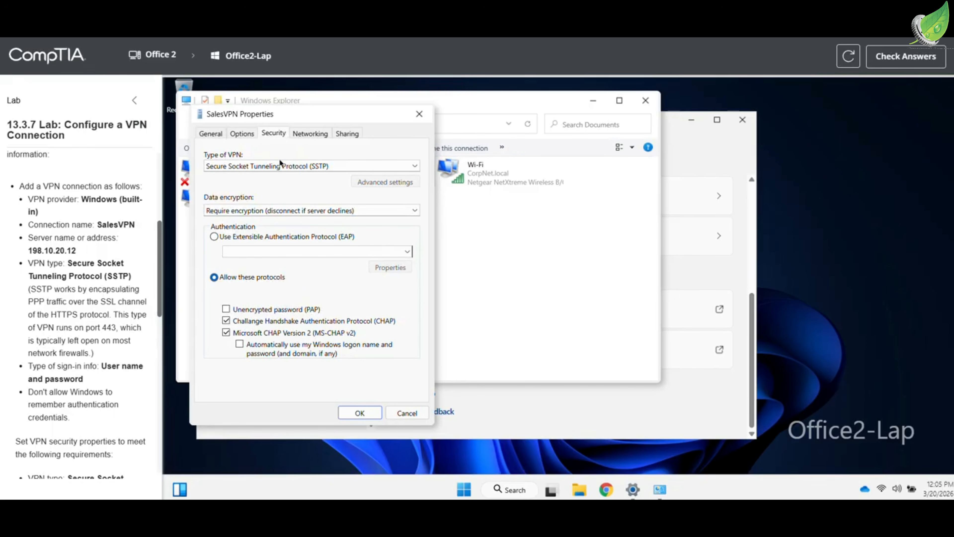
{"action": "left_click", "coordinate": [270, 237]}
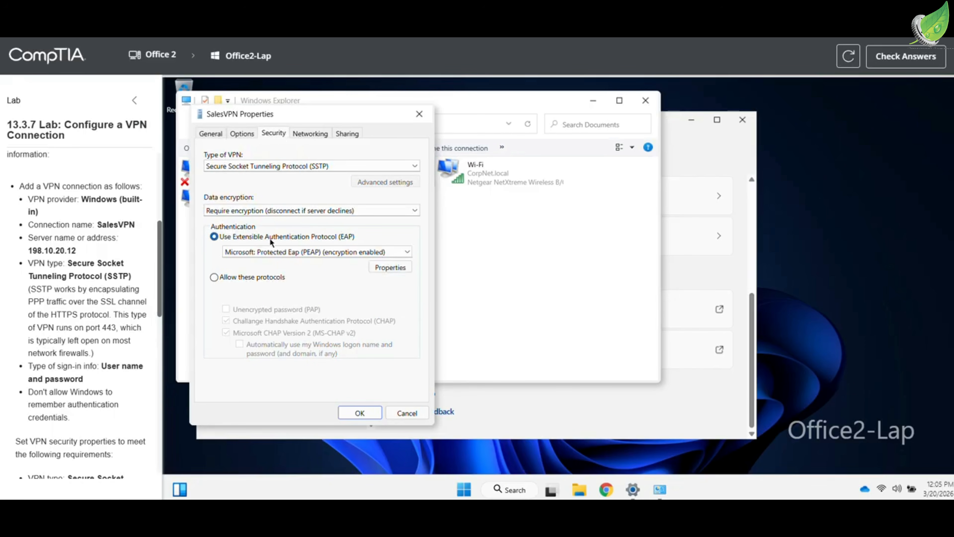
{"action": "left_click", "coordinate": [274, 251]}
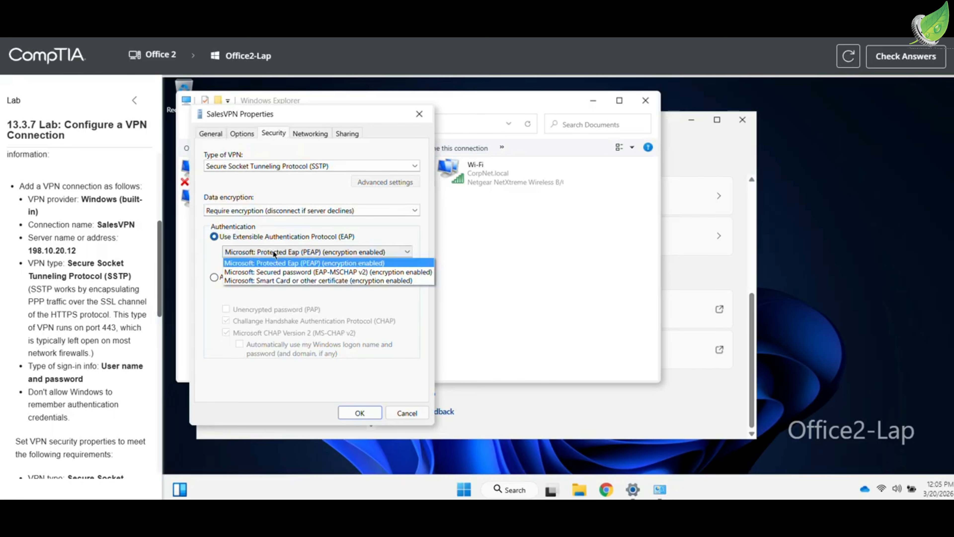
{"action": "left_click", "coordinate": [273, 269]}
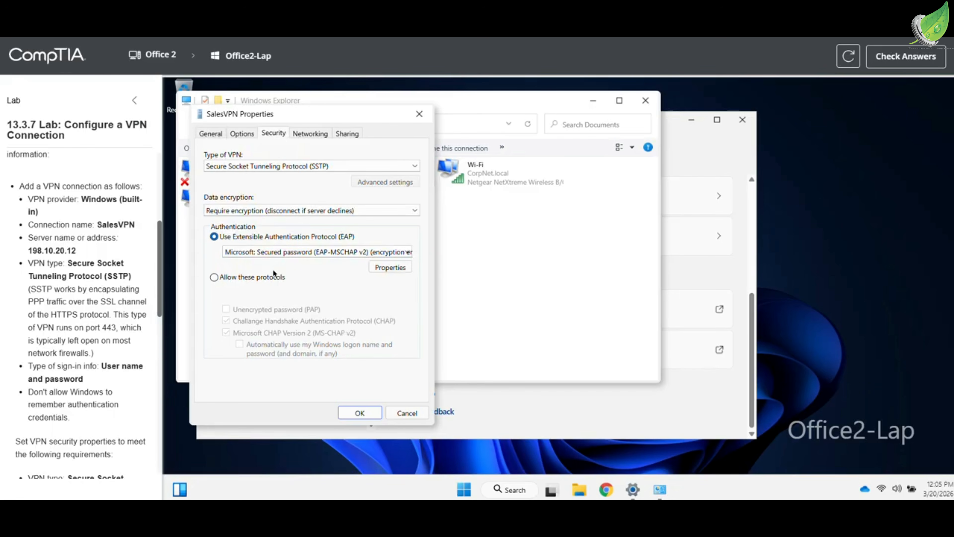
{"action": "left_click", "coordinate": [360, 412]}
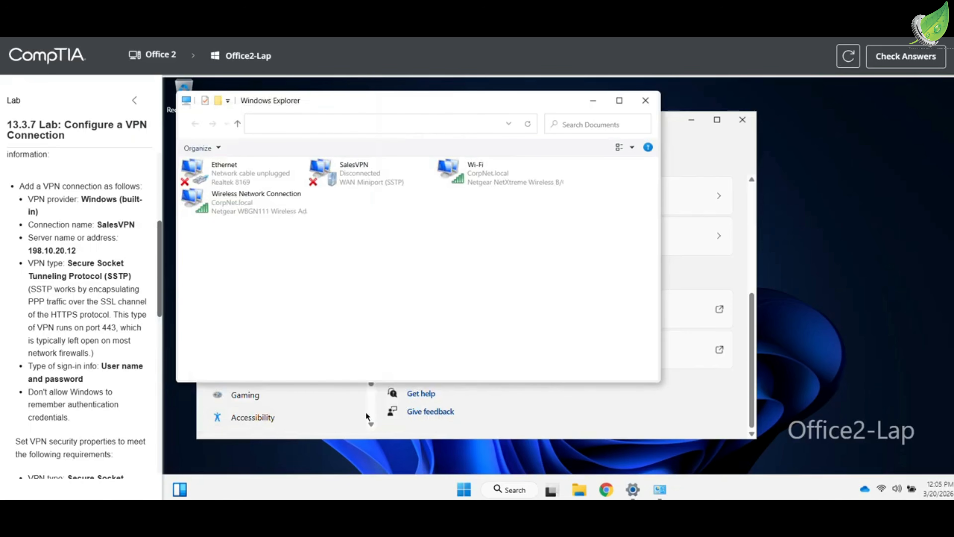
{"action": "left_click", "coordinate": [644, 102]}
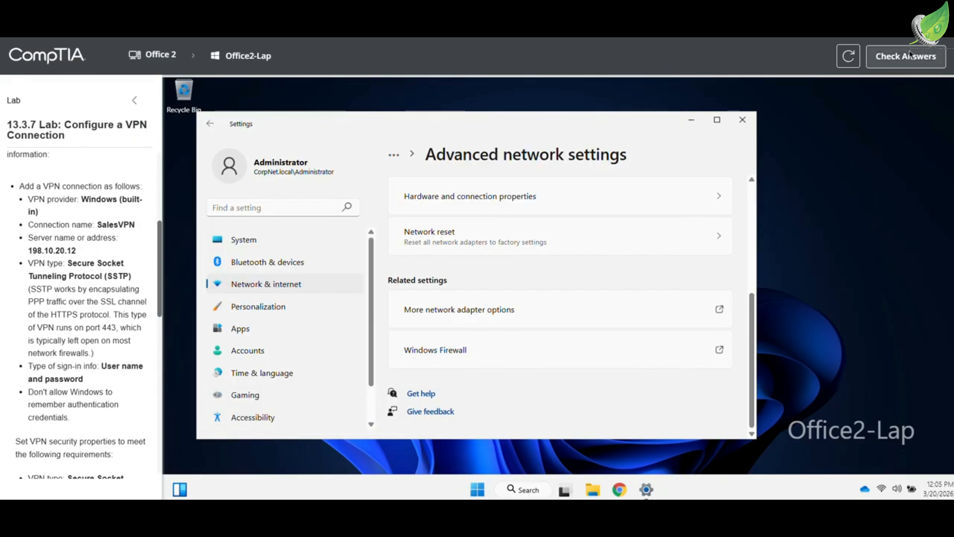
Check the lab score (67%), then return to the VPN page in Network & internet
{"action": "left_click", "coordinate": [905, 58]}
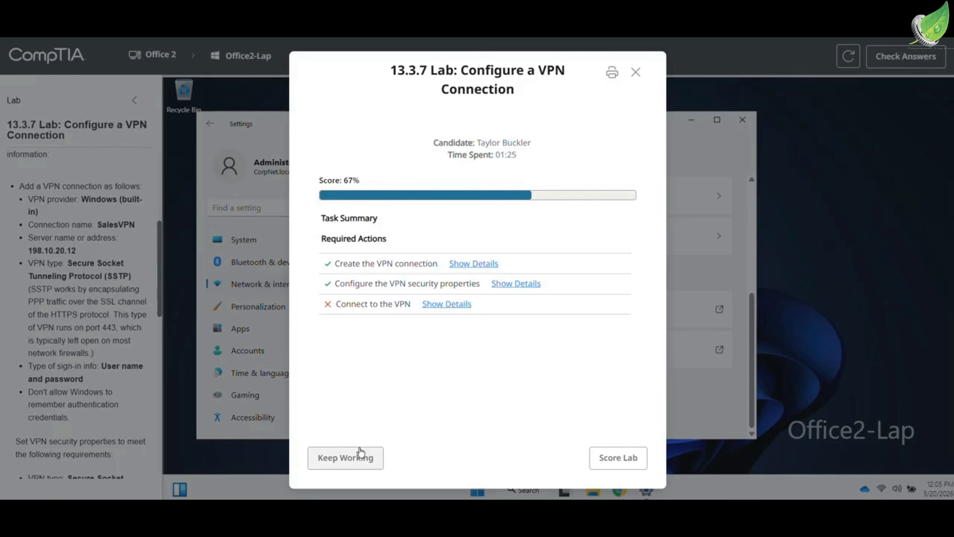
{"action": "left_click", "coordinate": [359, 457]}
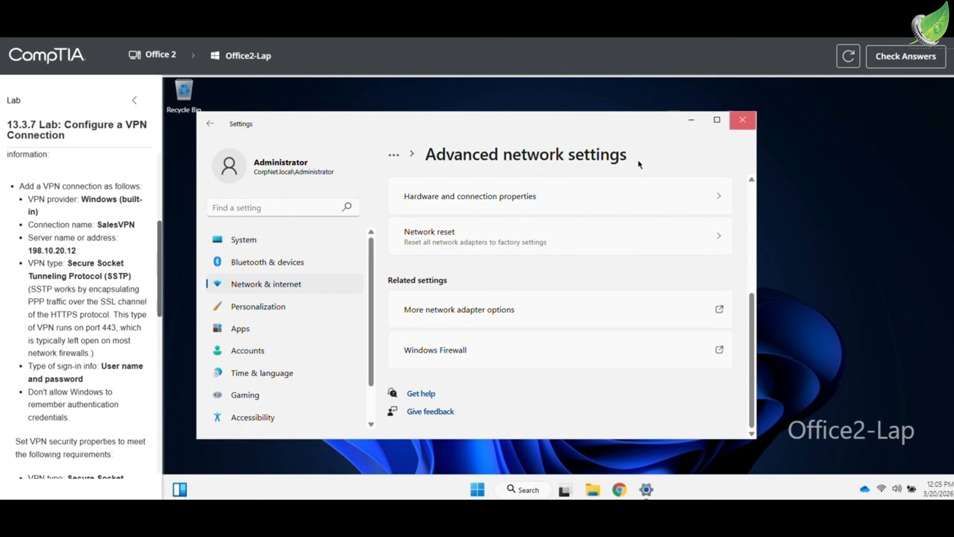
{"action": "left_click", "coordinate": [329, 284]}
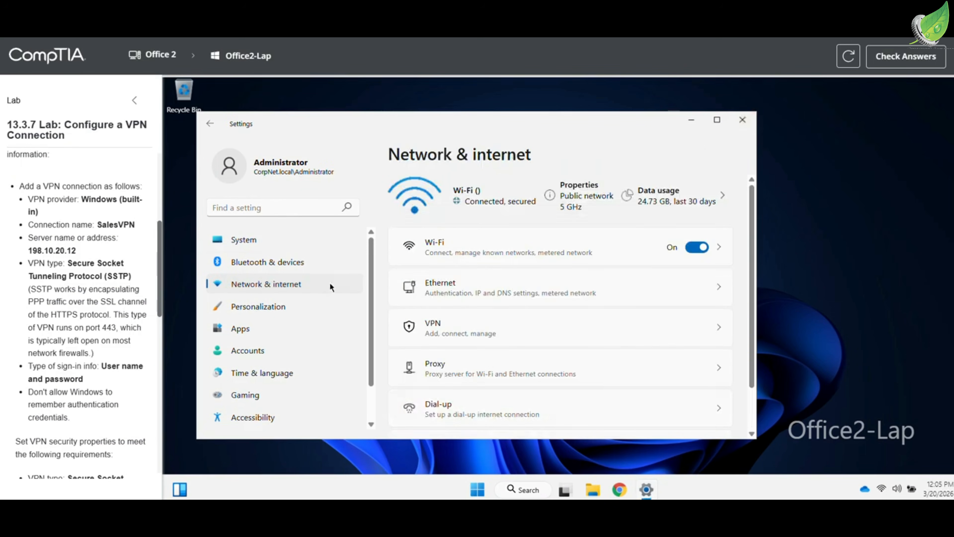
{"action": "left_click", "coordinate": [443, 325]}
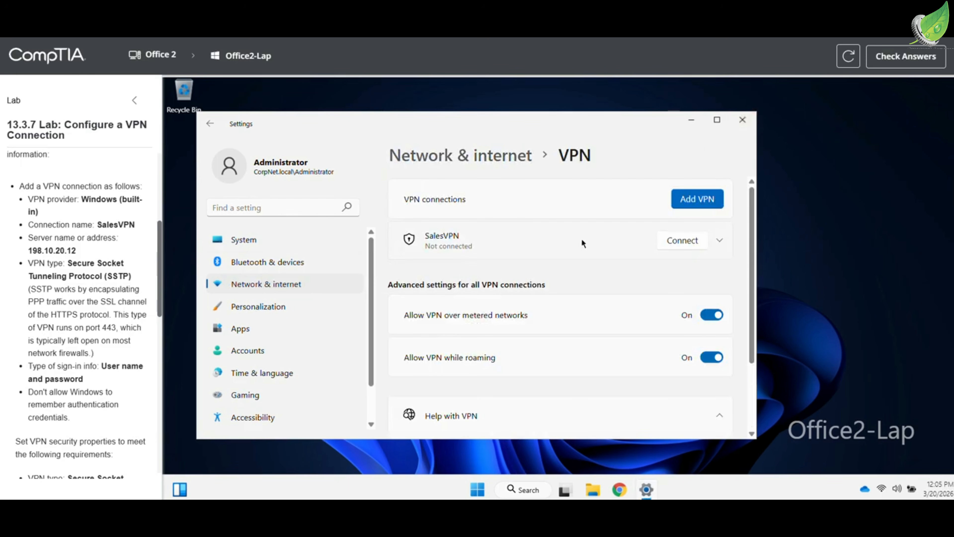
Connect SalesVPN, signing in with the lab user's name and password
{"action": "left_click", "coordinate": [676, 237]}
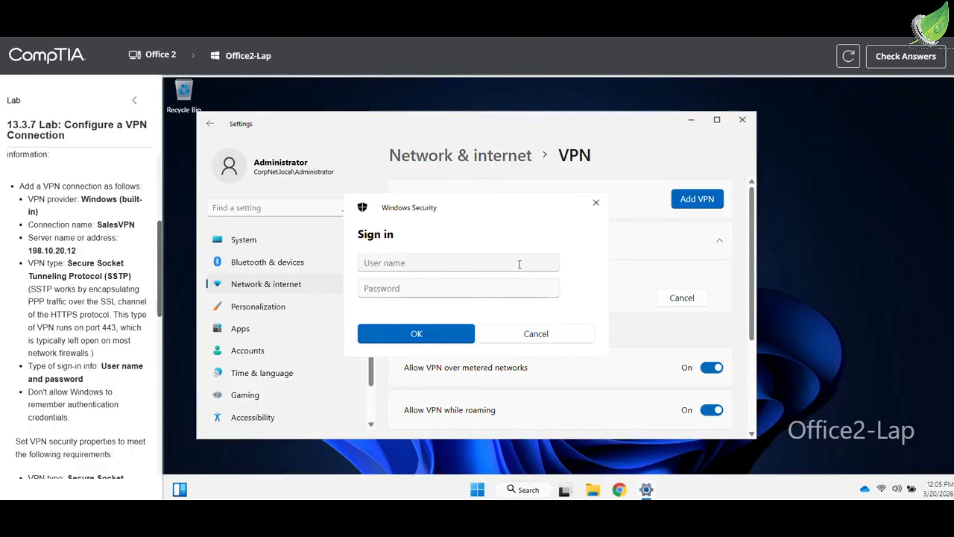
{"action": "left_click", "coordinate": [519, 264]}
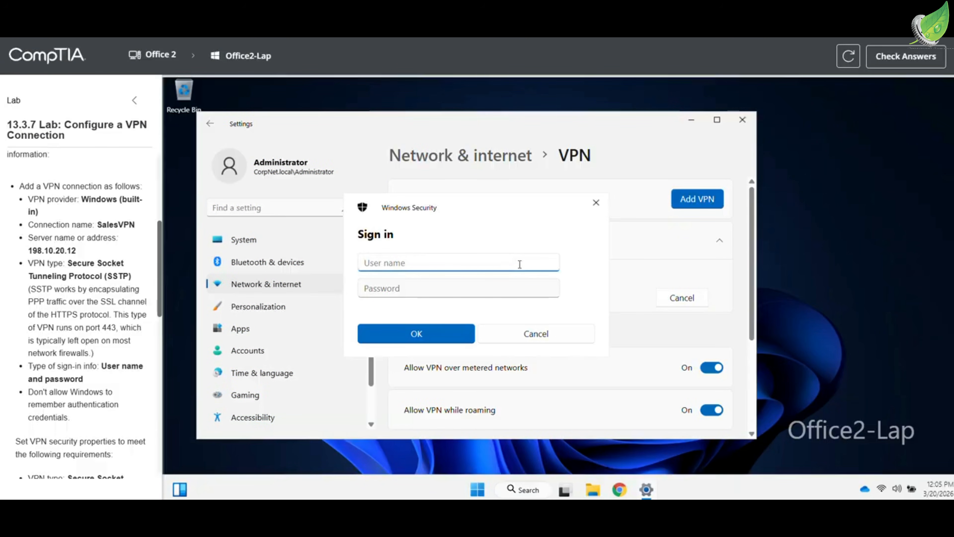
{"action": "type", "text": "MaryS49"}
{"action": "key", "text": "Tab"}
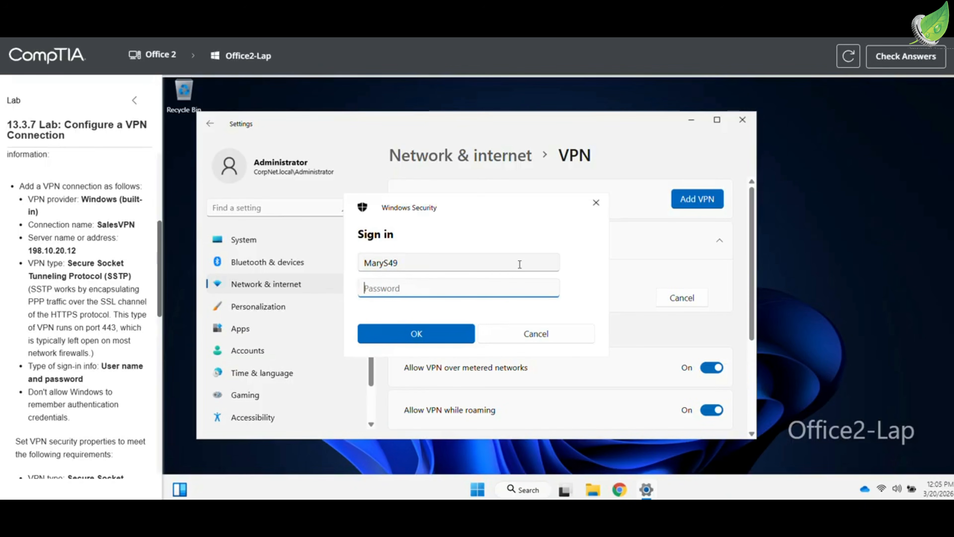
{"action": "type", "text": "Pas$$w0r"}
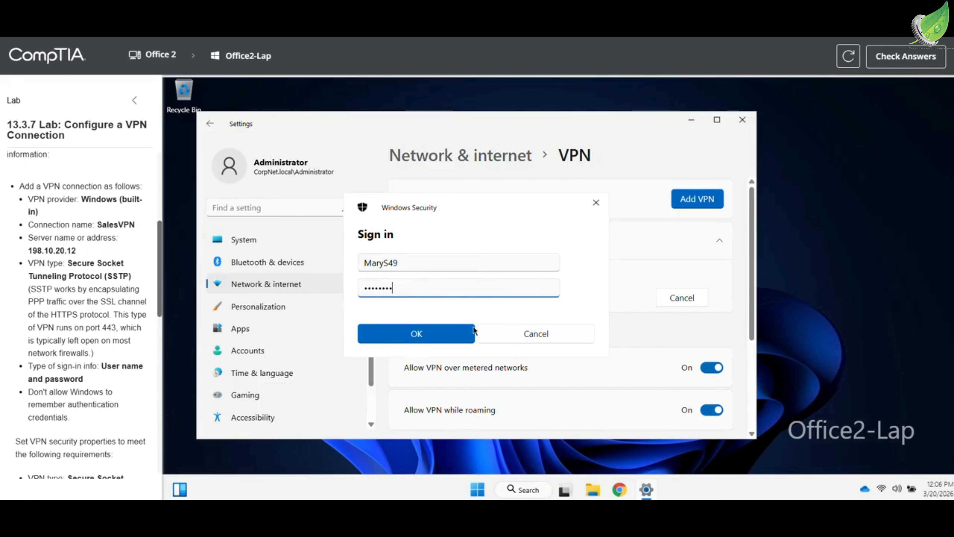
{"action": "left_click", "coordinate": [464, 335]}
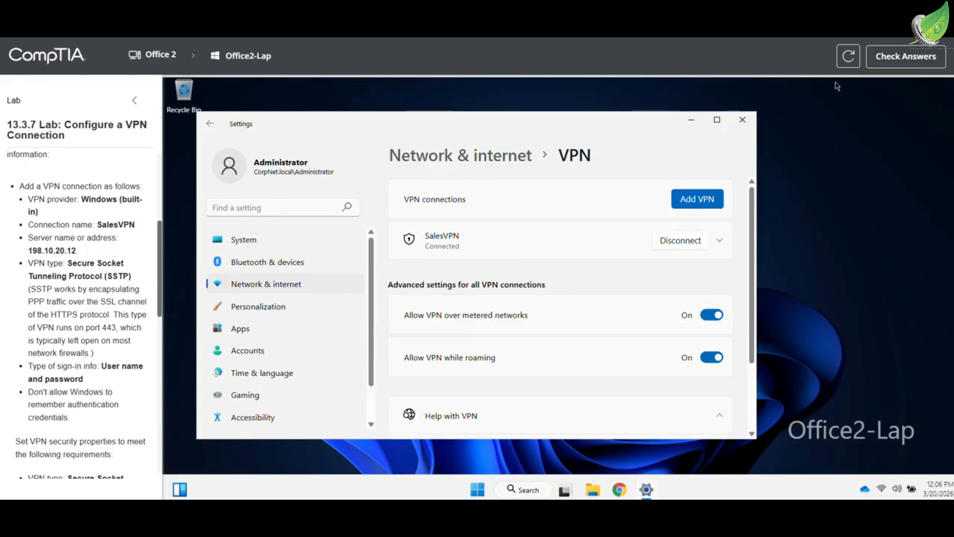
Check the final score for the 13.3.7 Configure a VPN Connection lab
{"action": "left_click", "coordinate": [886, 63]}
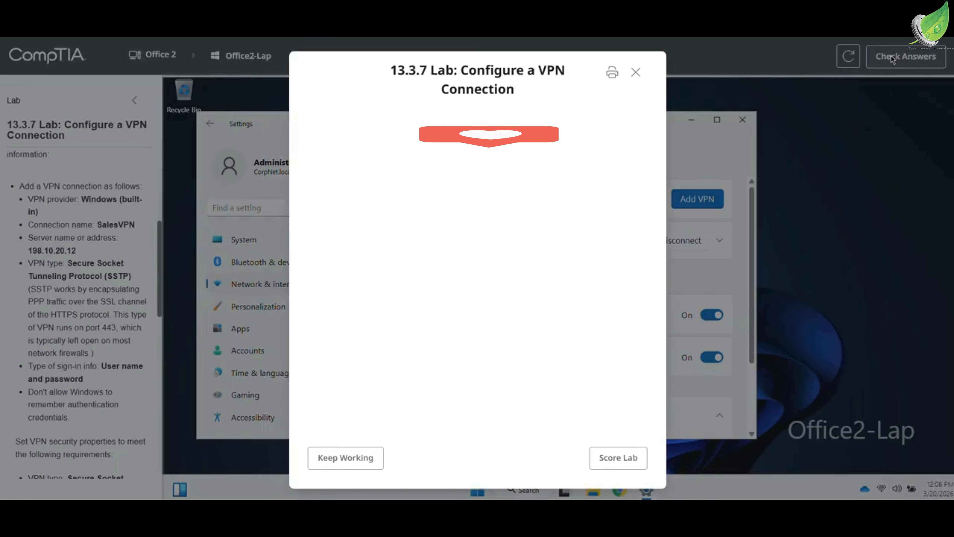